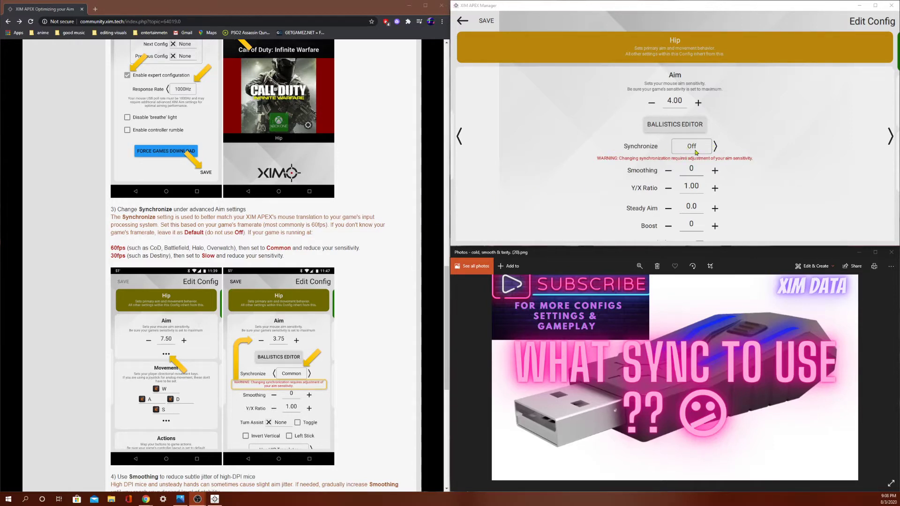
Step: Cycle Synchronize through Default, Common and Slow, back to Off, then forward to Slow
left_click(715, 146)
left_click(715, 147)
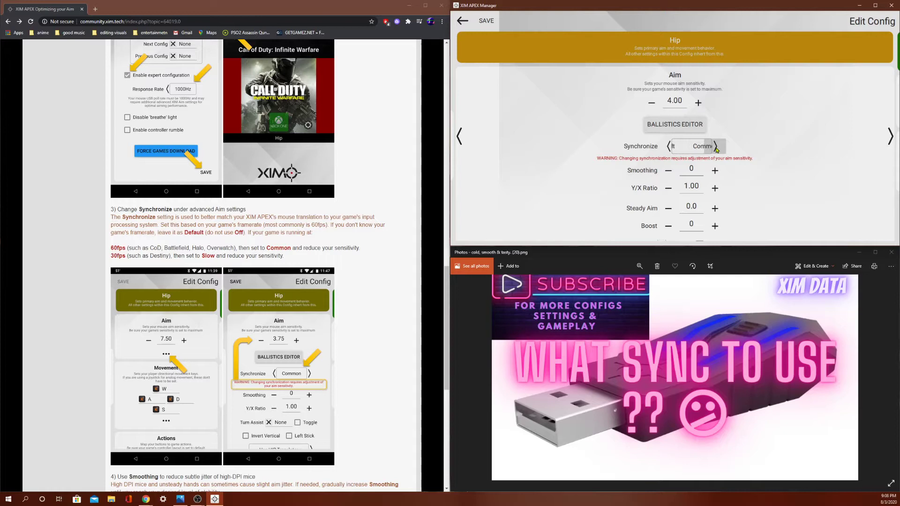
left_click(716, 147)
left_click(668, 149)
left_click(668, 149)
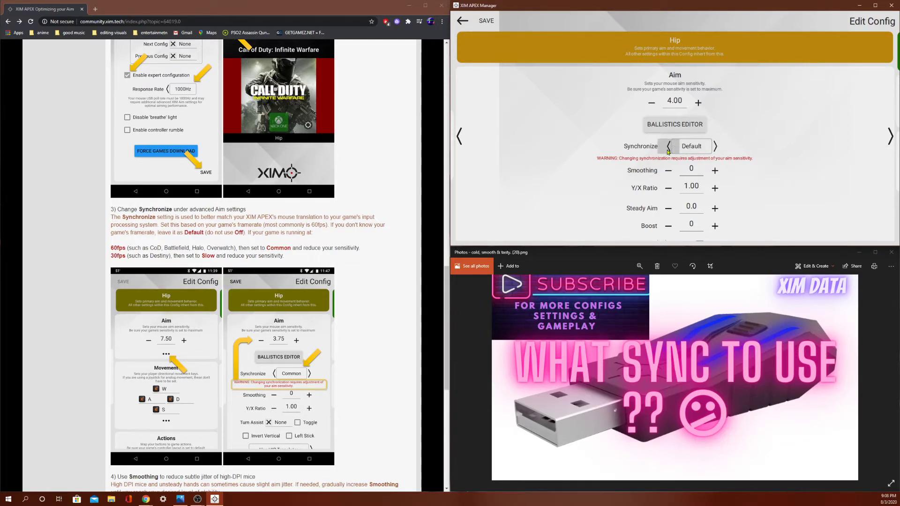
left_click(668, 149)
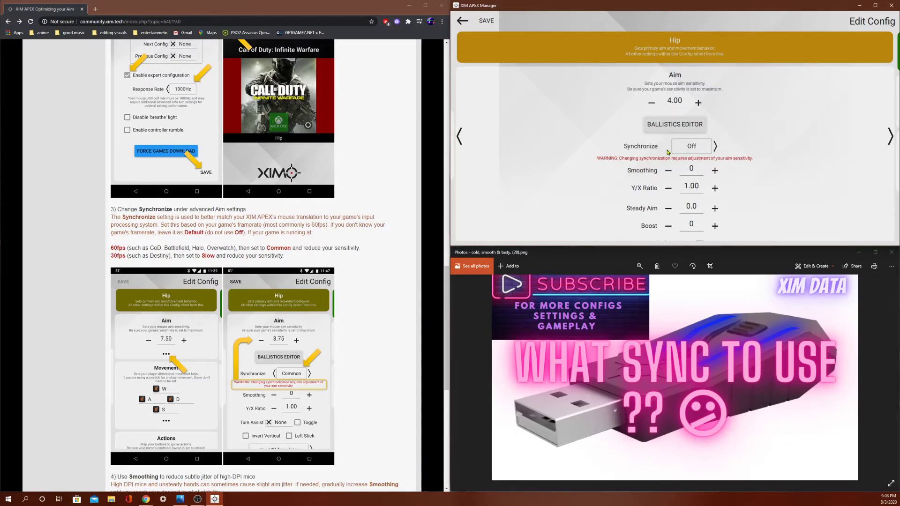
left_click(715, 146)
left_click(715, 146)
left_click(716, 147)
Step: Step Synchronize to Off, up to Slow again, then back through Common to Default
left_click(668, 146)
left_click(668, 147)
left_click(668, 146)
left_click(715, 147)
left_click(715, 148)
left_click(715, 147)
left_click(669, 148)
left_click(669, 145)
Step: Compare Synchronize values Common and Default, then leave it on Off
left_click(712, 149)
left_click(669, 149)
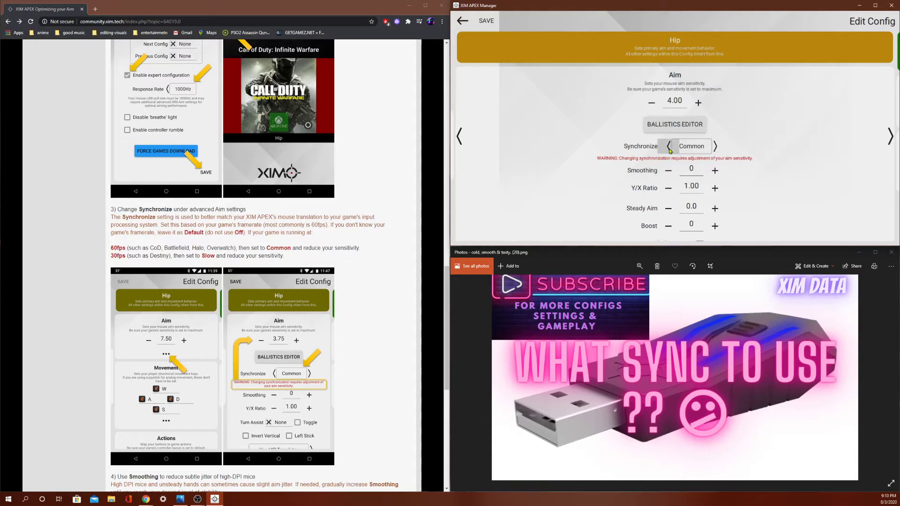
left_click(716, 147)
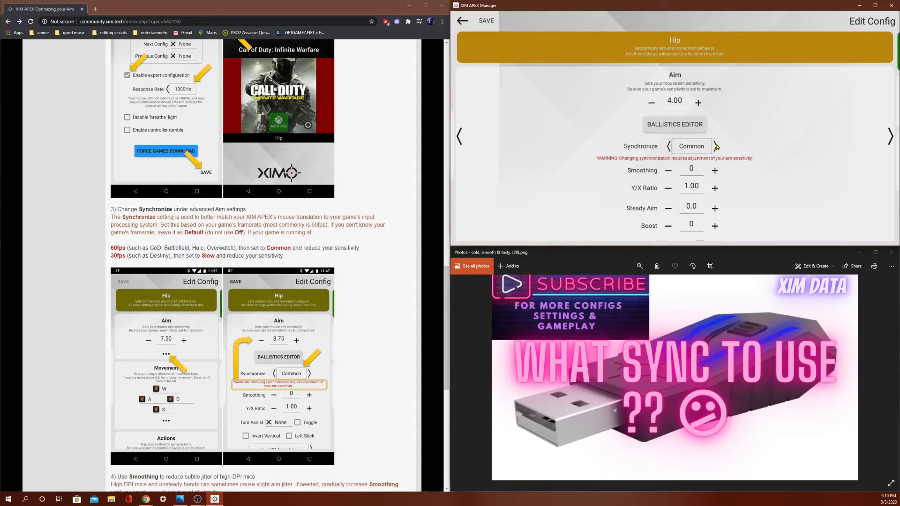
left_click(669, 149)
left_click(669, 149)
left_click(715, 147)
left_click(667, 150)
Step: Type 50.50 into the Aim field and bring the aim sensitivity to 50.00
left_click(697, 103)
left_click(651, 102)
left_click(698, 103)
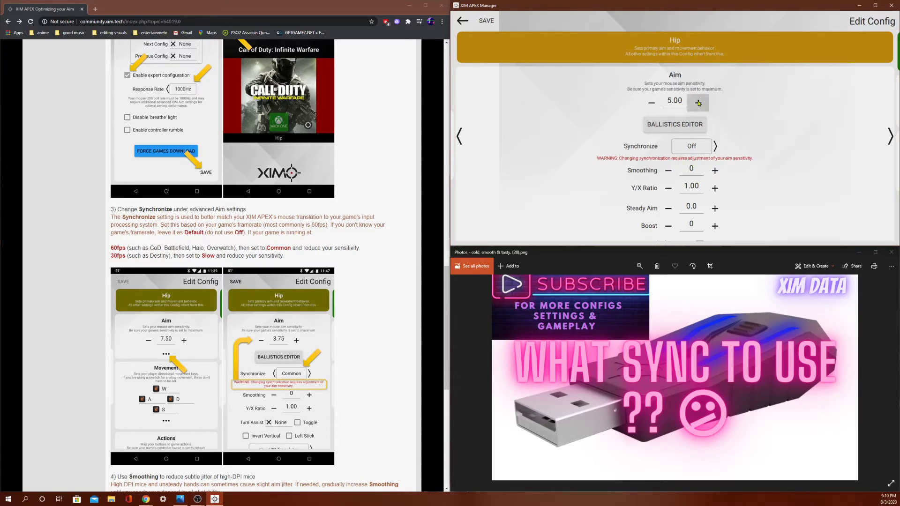
left_click(684, 102)
key("BackSpace")
key("BackSpace")
key("BackSpace")
key("BackSpace")
type("50.50")
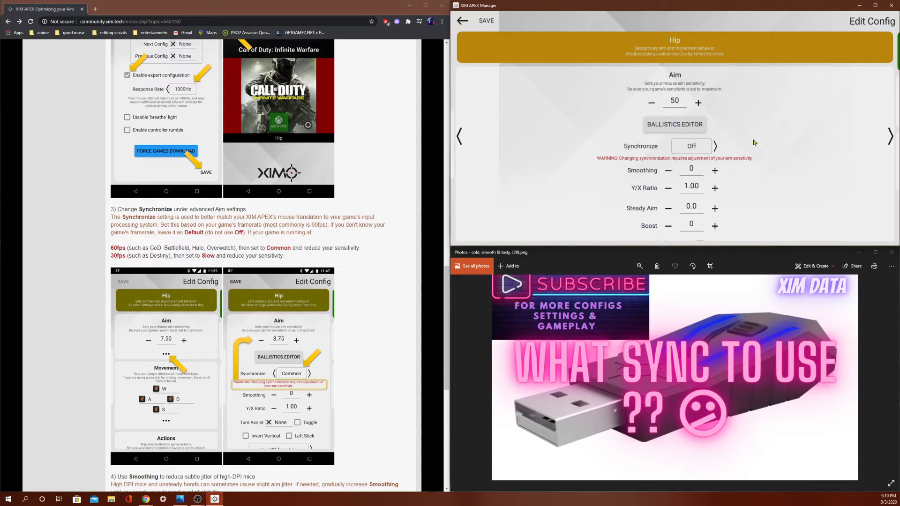
left_click(651, 103)
Step: Raise the aim sensitivity step by step from 50.00 up to 62.00
left_click(699, 103)
left_click(699, 103)
left_click(699, 102)
left_click(699, 103)
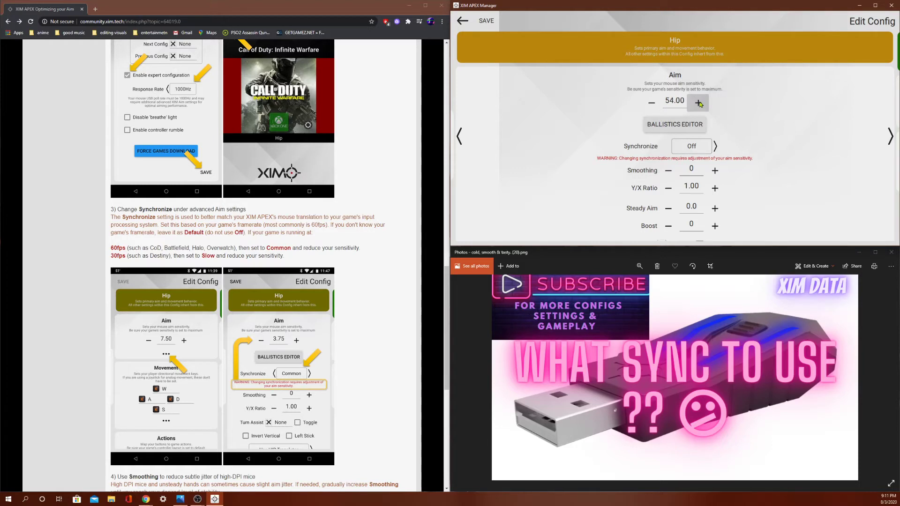
left_click(699, 103)
left_click(699, 103)
left_click(698, 103)
left_click(699, 103)
left_click(699, 103)
left_click(698, 103)
left_click(698, 103)
left_click(698, 103)
Step: Lower the aim sensitivity from 62.00 back down to 50.00
left_click(651, 102)
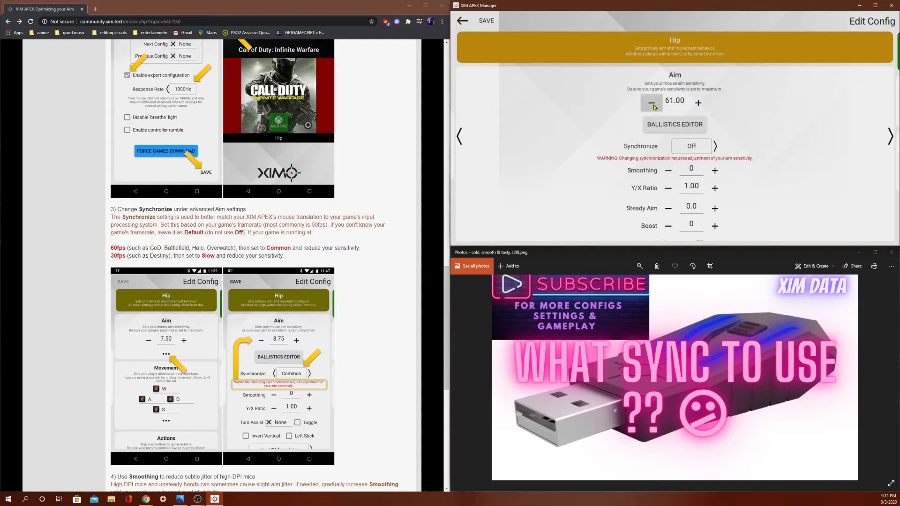
left_click(652, 103)
left_click(652, 102)
left_click(652, 104)
left_click(693, 104)
Step: Lower aim sensitivity from 50.00 to 38.50, then raise it to exactly 40.00
left_click(652, 103)
left_click(652, 103)
left_click(652, 103)
left_click(652, 103)
left_click(652, 103)
left_click(652, 103)
left_click(652, 103)
left_click(652, 103)
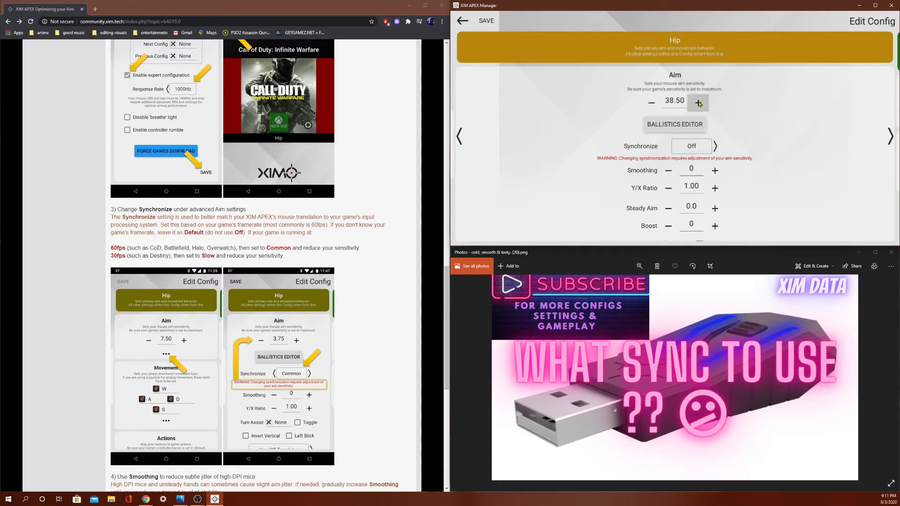
left_click(698, 103)
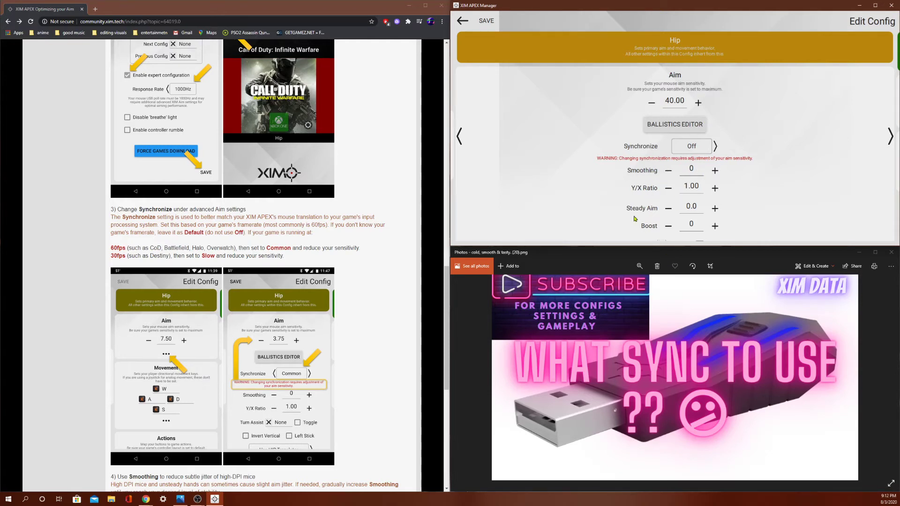
Step: Cycle Synchronize forward to Slow and back to Off, then set it to Default
left_click(715, 146)
left_click(715, 146)
left_click(715, 146)
left_click(667, 148)
left_click(667, 148)
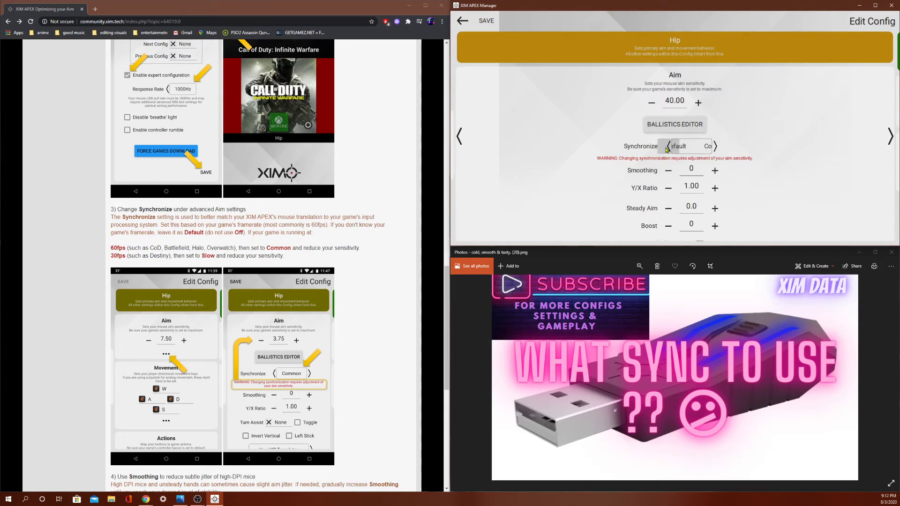
left_click(667, 148)
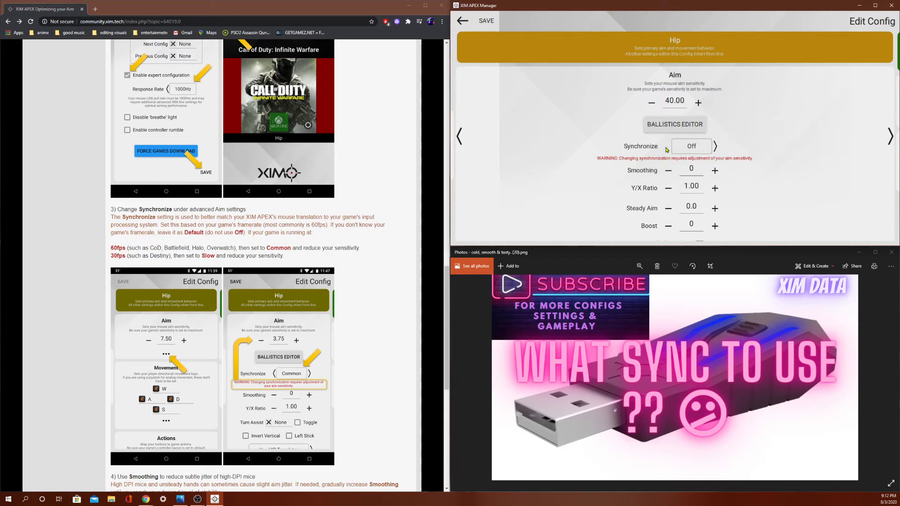
left_click(716, 147)
Step: Toggle Synchronize repeatedly between Default and Common to compare them
left_click(713, 147)
left_click(675, 146)
left_click(713, 146)
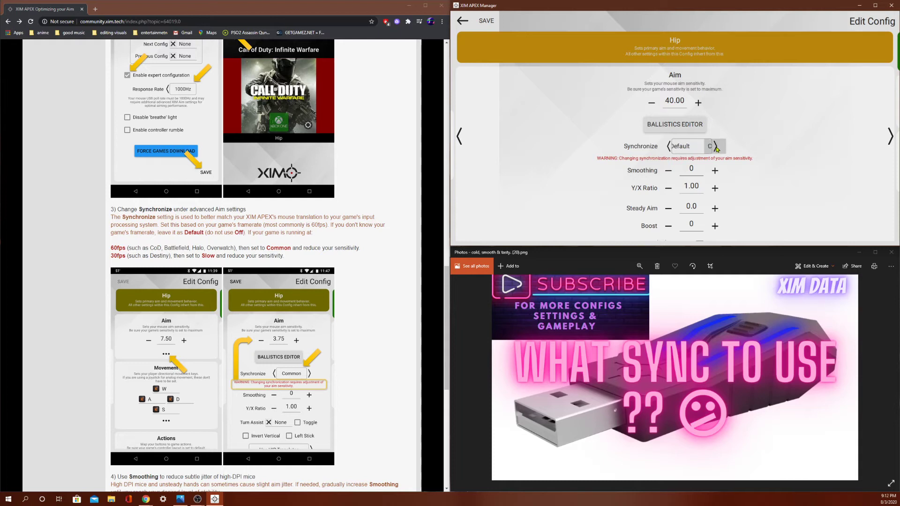
left_click(669, 149)
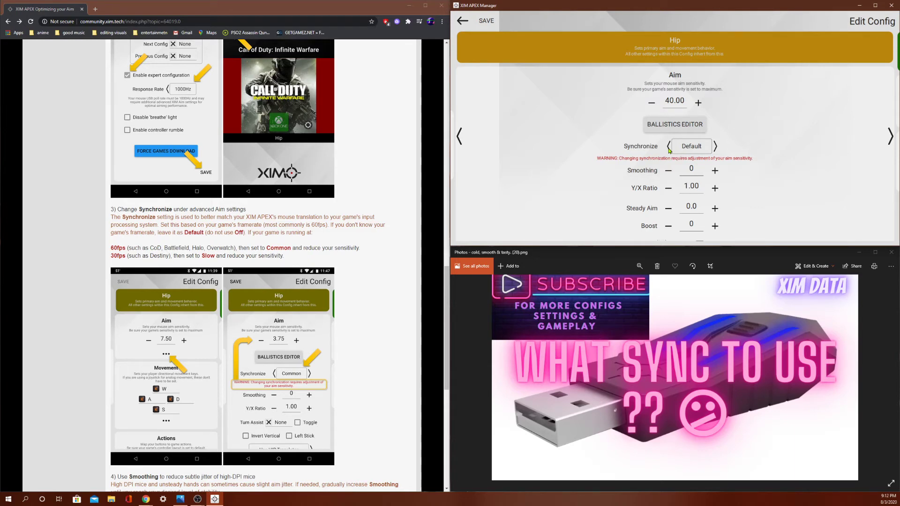
left_click(669, 149)
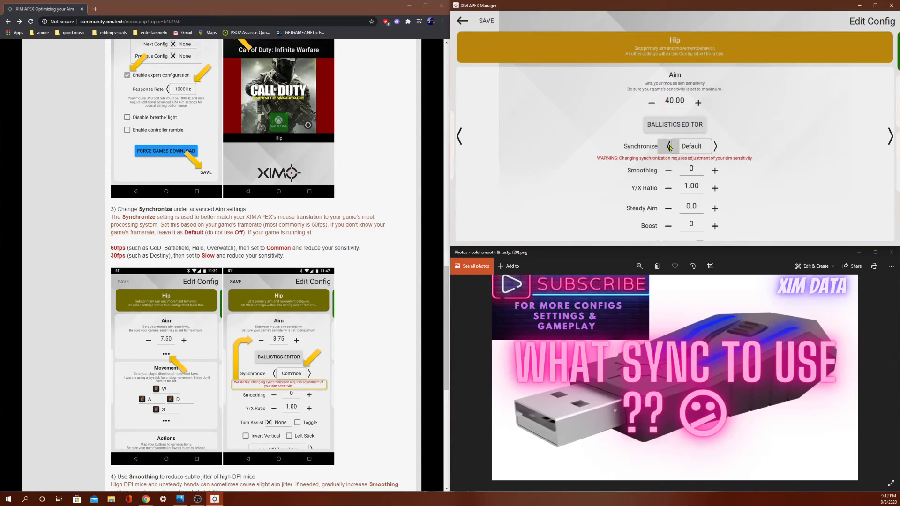
left_click(712, 146)
left_click(713, 146)
left_click(669, 147)
left_click(715, 146)
left_click(668, 146)
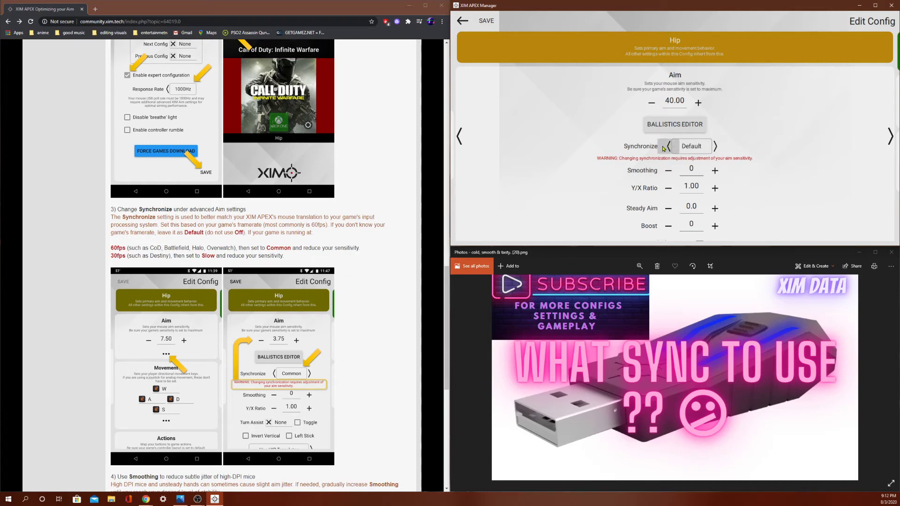
left_click(715, 145)
left_click(669, 147)
left_click(715, 145)
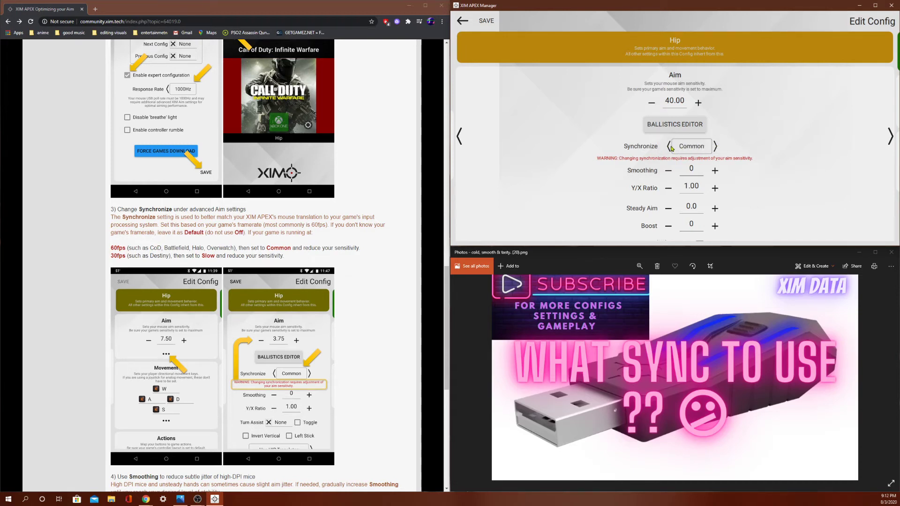
left_click(669, 146)
left_click(714, 146)
left_click(669, 147)
left_click(714, 146)
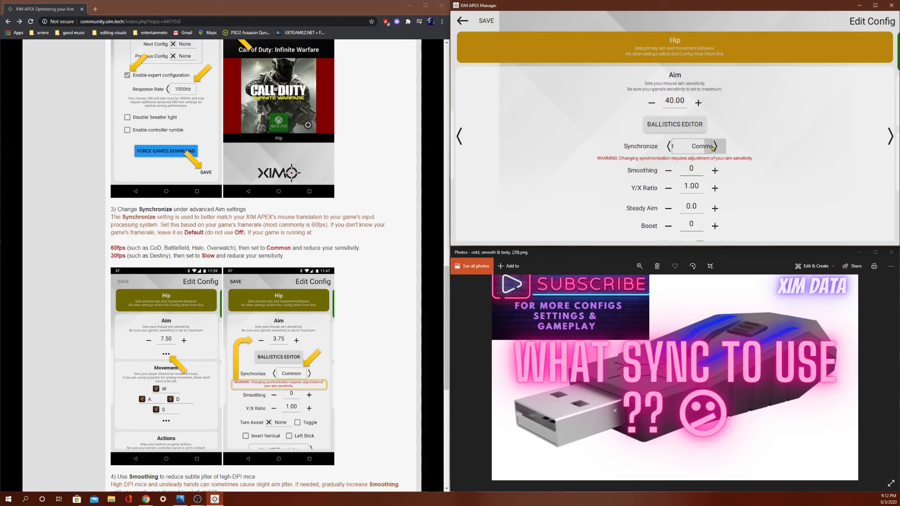
Step: Step Synchronize through Slow, Common and Default, finishing on Slow
left_click(713, 146)
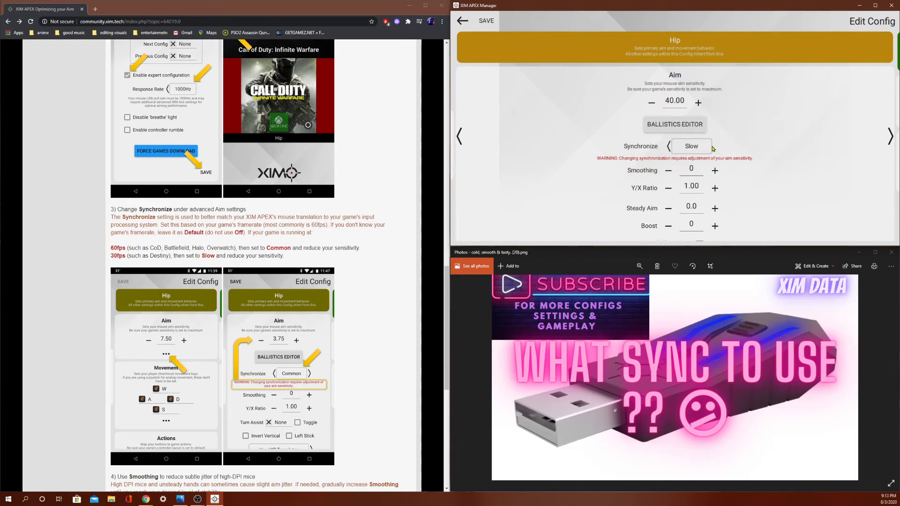
left_click(670, 148)
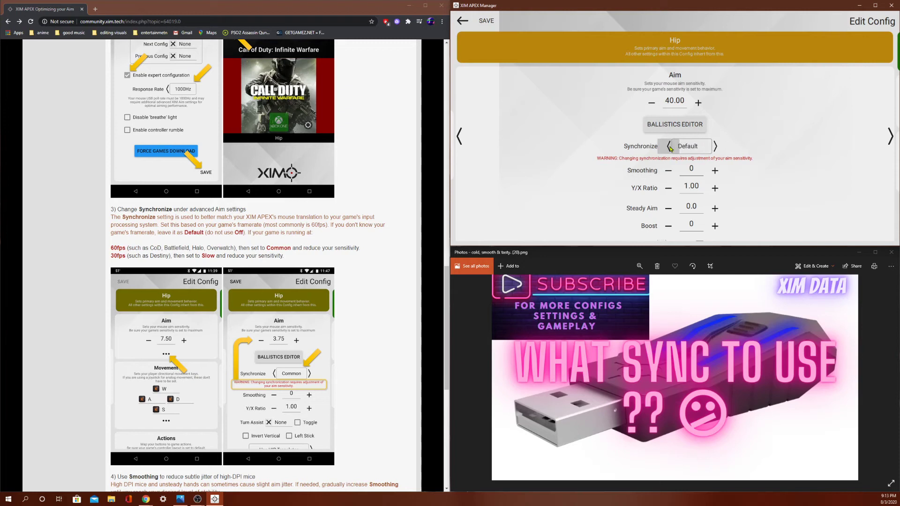
left_click(715, 147)
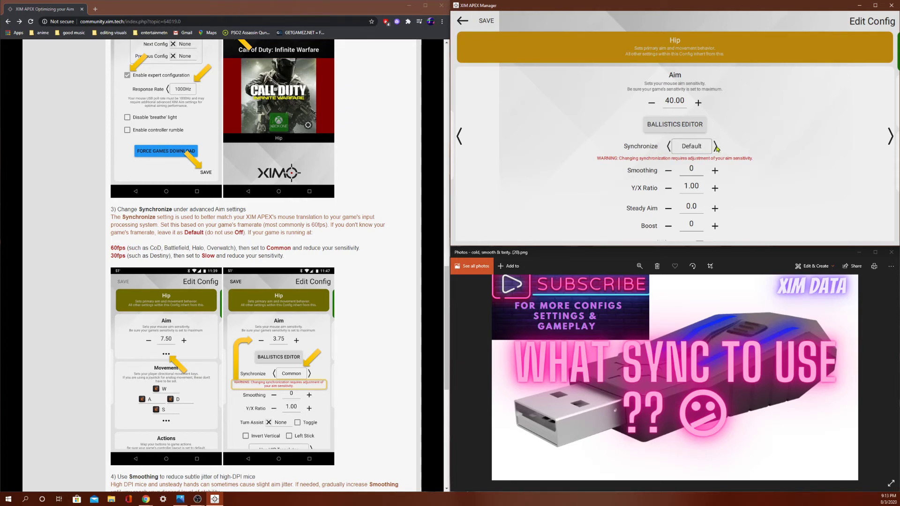
left_click(716, 147)
left_click(716, 147)
left_click(671, 148)
left_click(667, 148)
left_click(715, 146)
left_click(716, 147)
Step: Scroll the forum guide through step 3 Change Synchronize and step 4 Smoothing
scroll(275, 256, "up", 1)
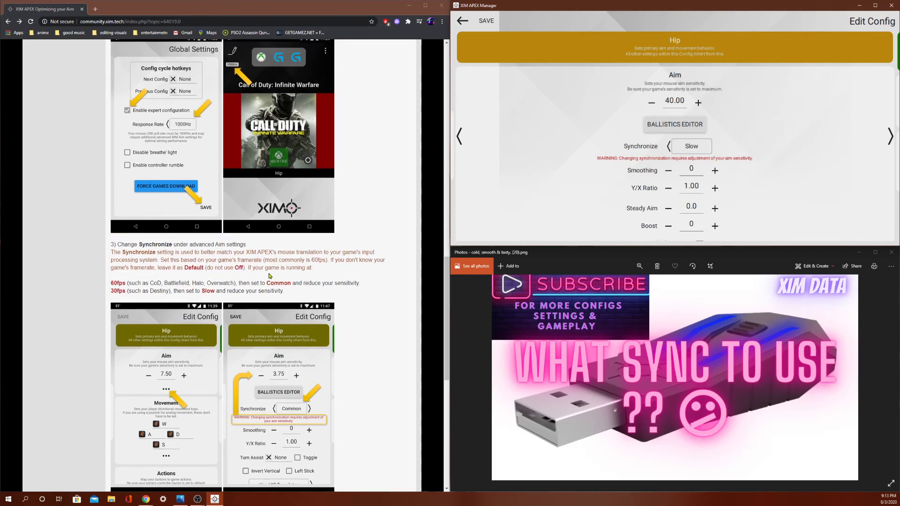
scroll(270, 277, "down", 2)
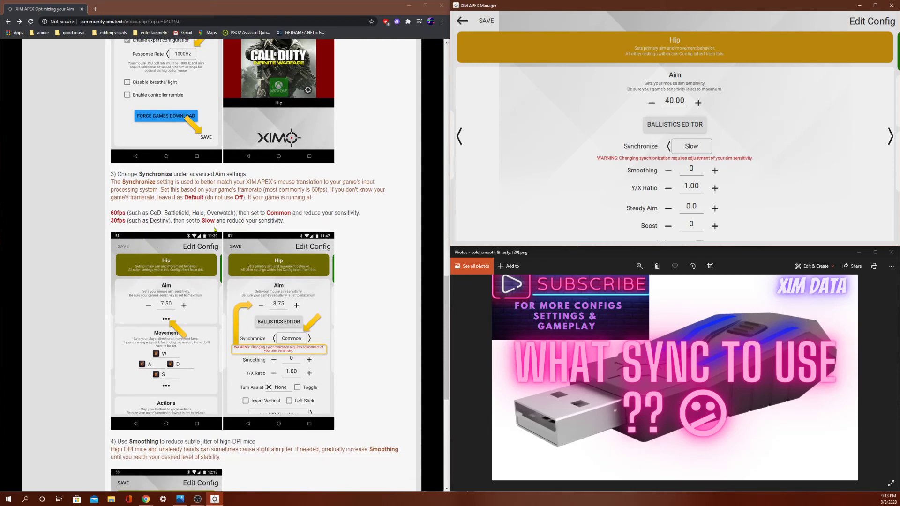
scroll(225, 222, "down", 3)
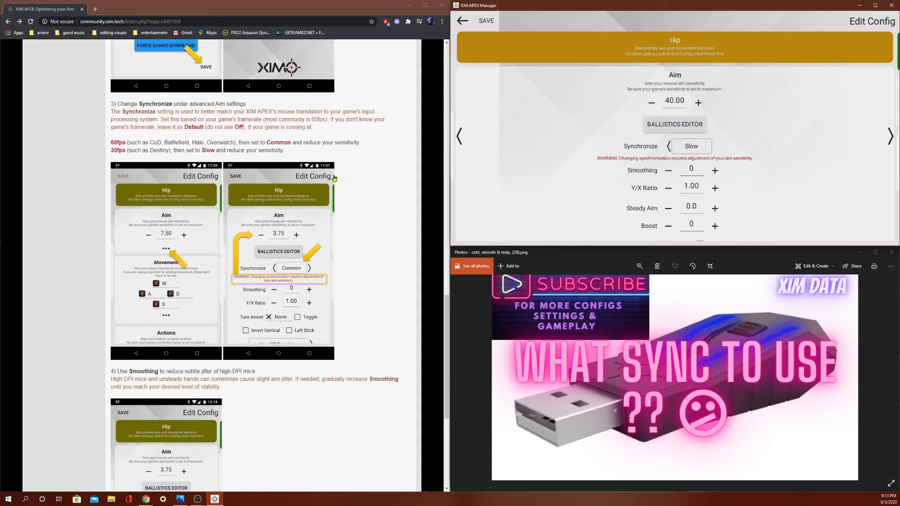
scroll(299, 160, "down", 1)
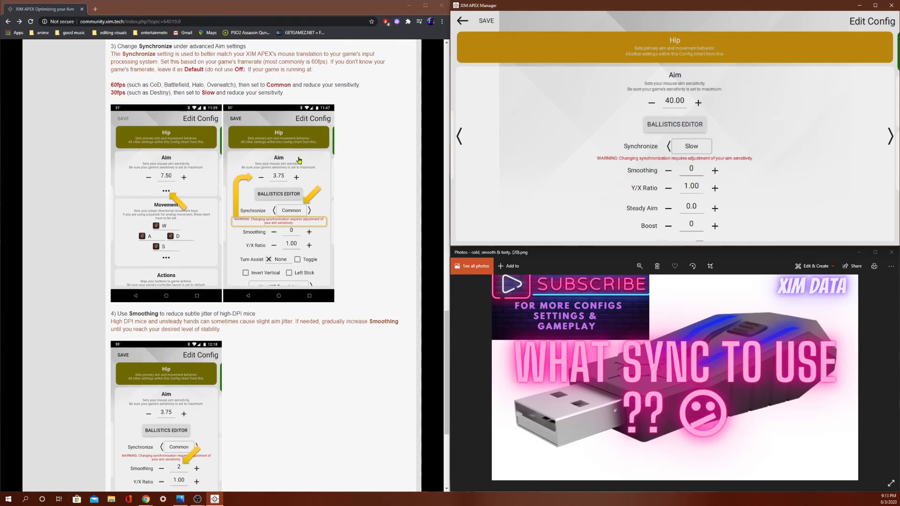
scroll(299, 160, "down", 1)
scroll(539, 169, "down", 10)
scroll(590, 178, "up", 7)
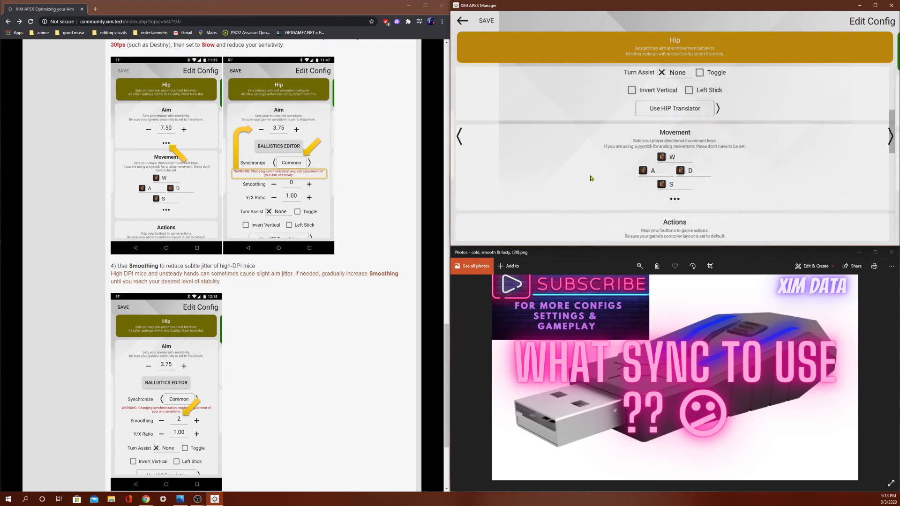
scroll(590, 178, "up", 4)
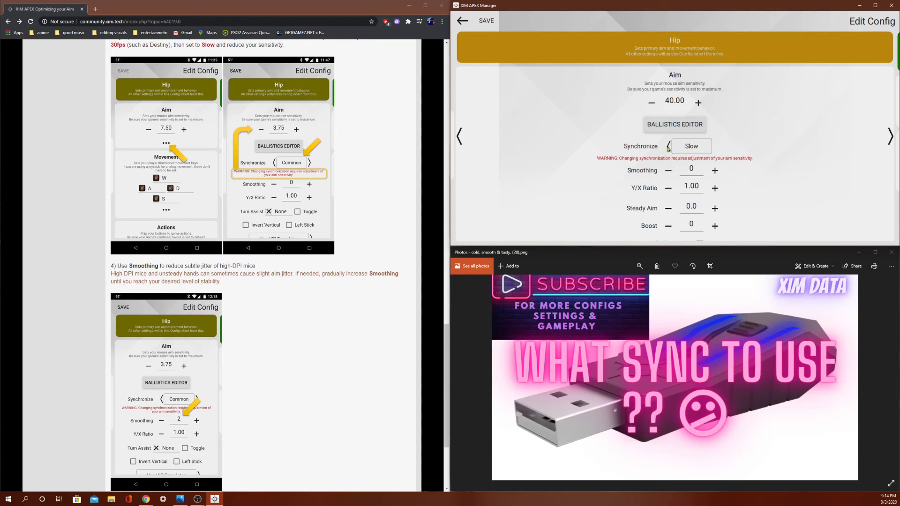
Step: Step Synchronize down from Slow to Off and back up to Slow
left_click(668, 148)
left_click(668, 147)
left_click(668, 147)
left_click(716, 147)
left_click(716, 147)
left_click(716, 147)
scroll(346, 180, "down", 3)
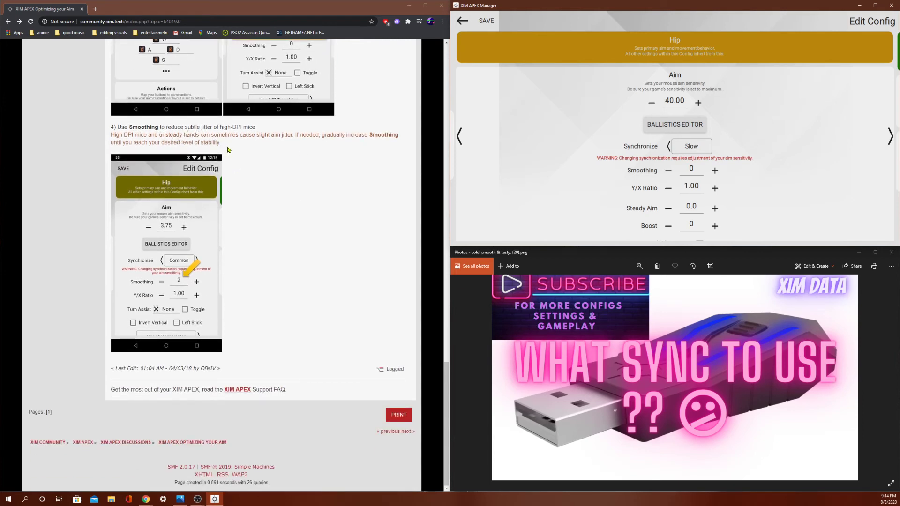
Step: Scroll the forum post up to the topic title and back to steps 1 and 2
scroll(227, 228, "up", 1)
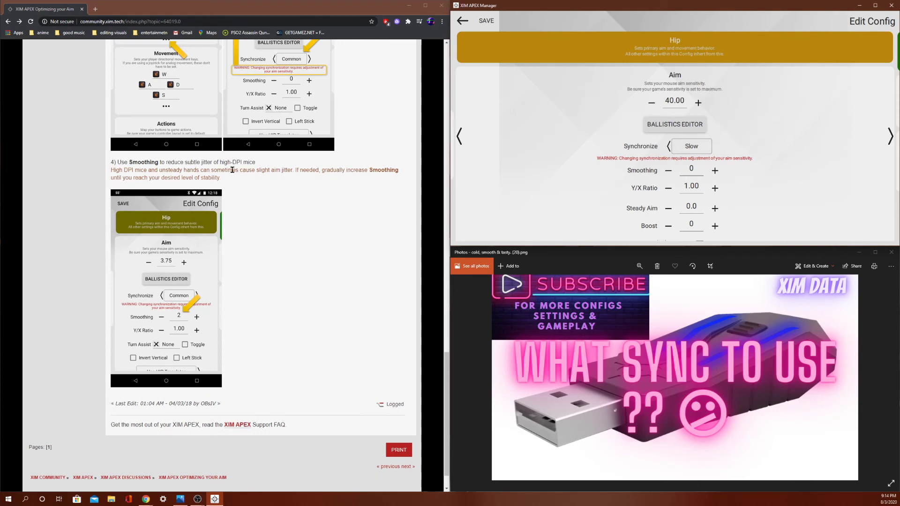
scroll(253, 169, "up", 2)
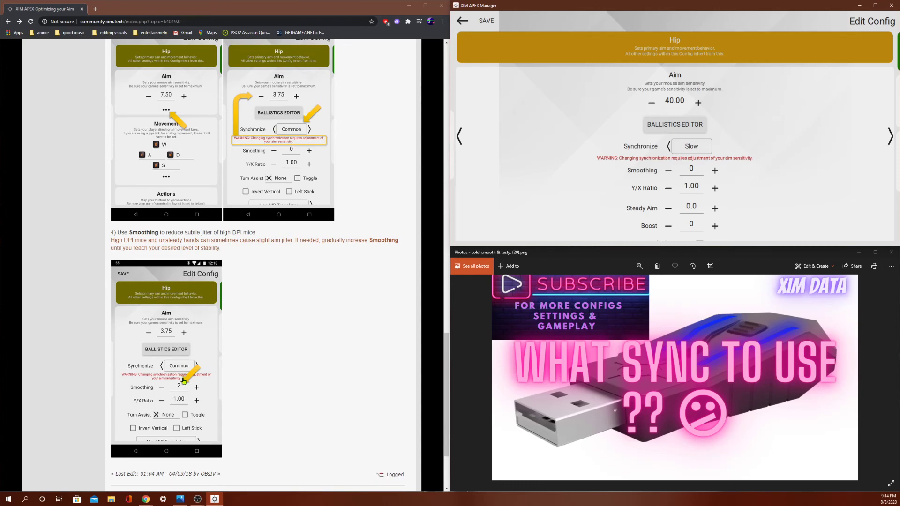
scroll(353, 209, "up", 1)
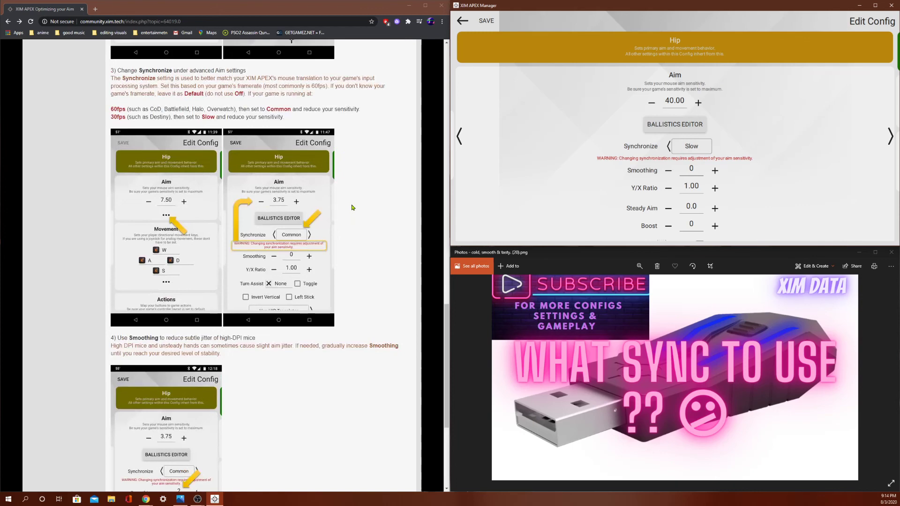
scroll(353, 207, "up", 2)
scroll(187, 391, "down", 4)
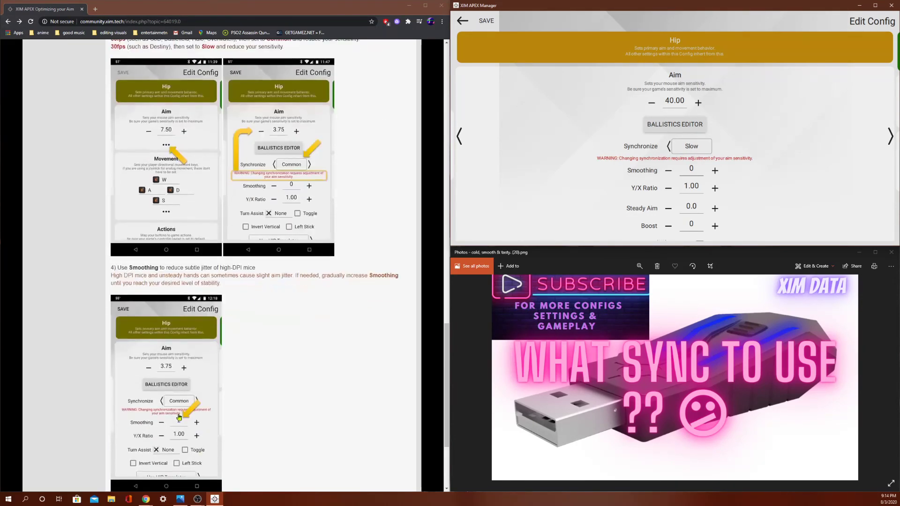
scroll(242, 388, "down", 1)
scroll(299, 341, "up", 6)
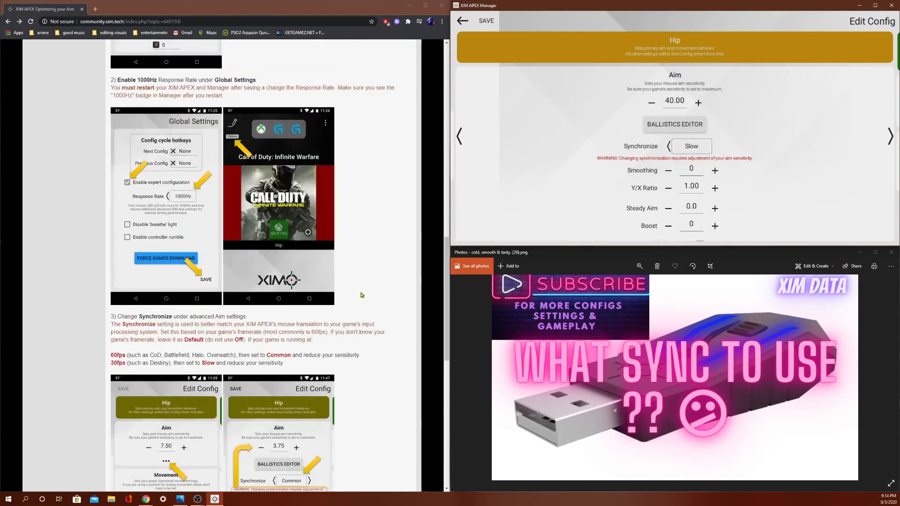
scroll(361, 295, "up", 6)
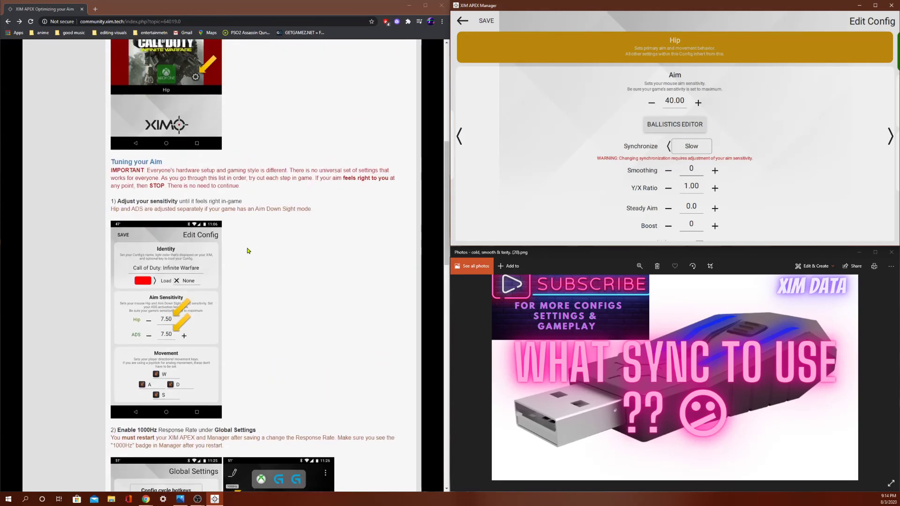
scroll(248, 250, "up", 4)
scroll(281, 246, "down", 1)
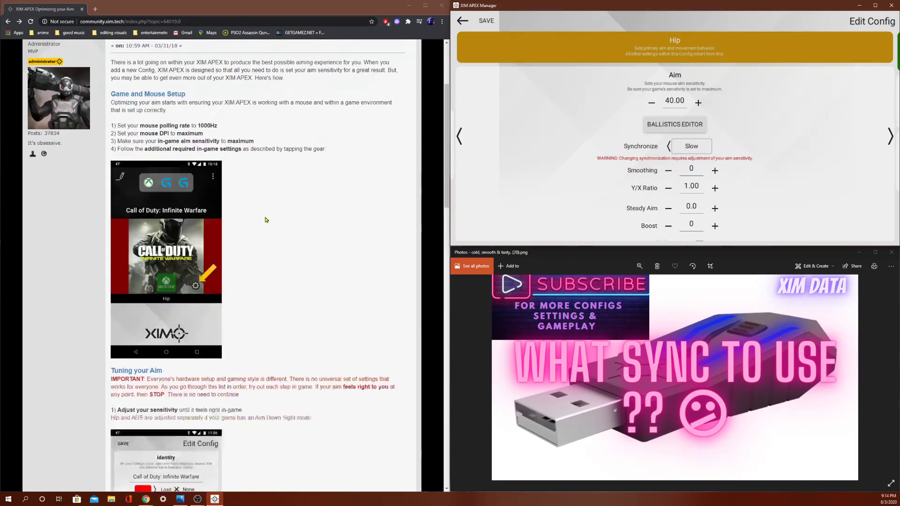
scroll(265, 219, "up", 2)
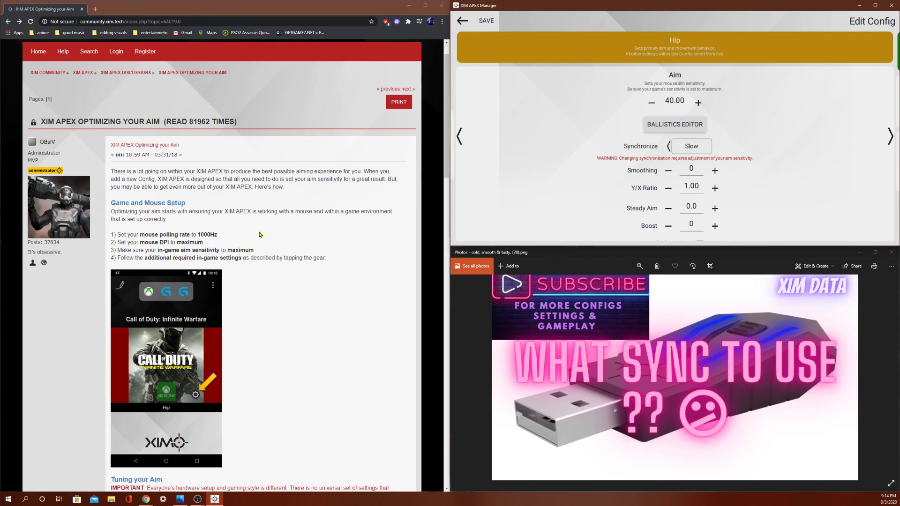
scroll(242, 241, "up", 1)
scroll(544, 207, "down", 5)
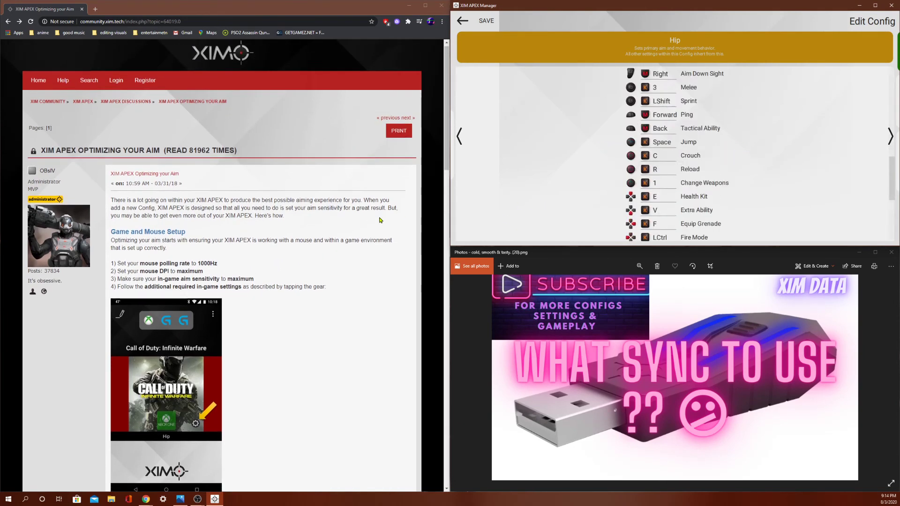
scroll(345, 239, "down", 15)
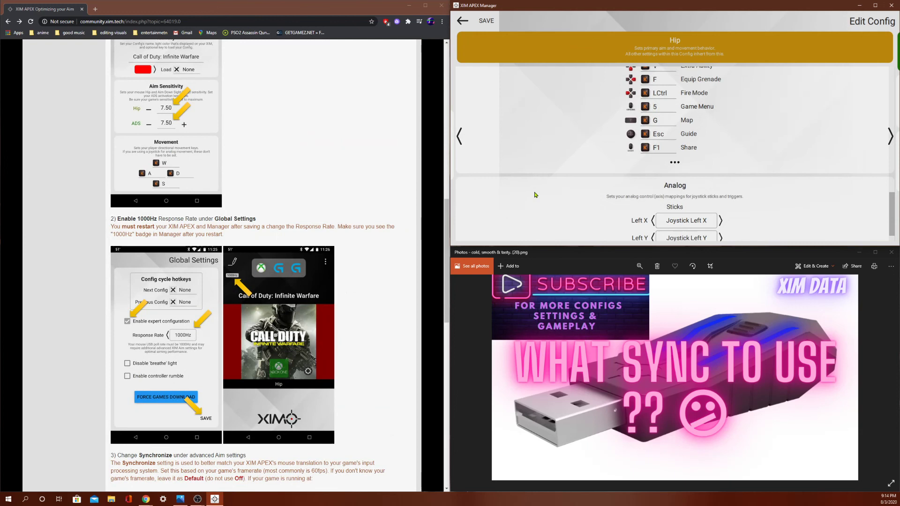
scroll(535, 195, "up", 10)
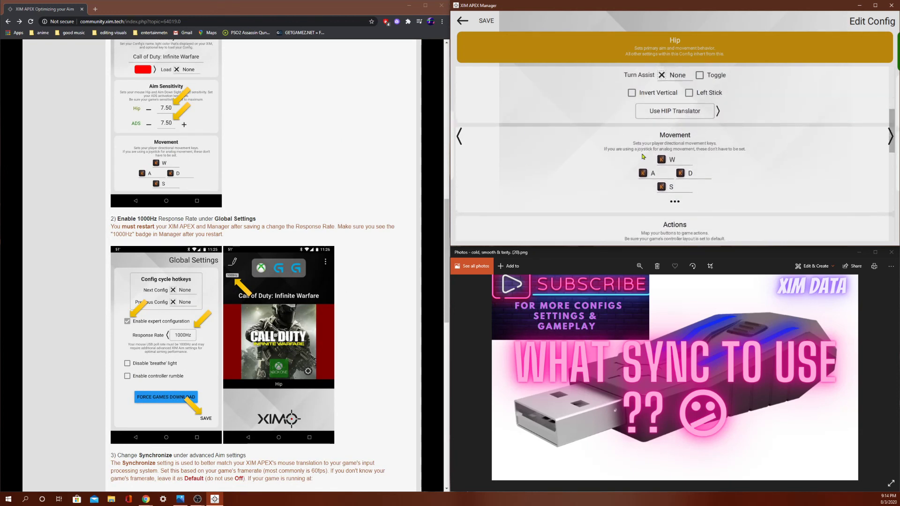
scroll(539, 206, "up", 5)
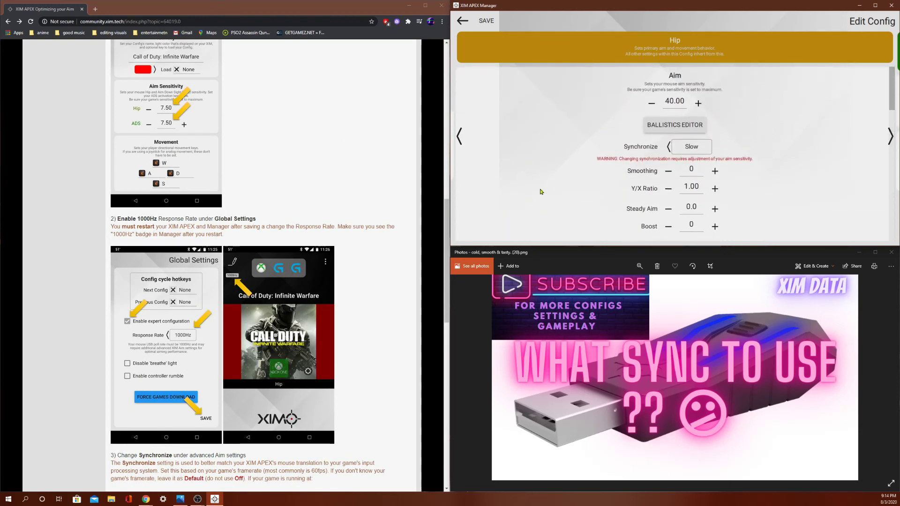
Step: Step Synchronize down from Slow, compare Default against Common, and settle on Common
left_click(668, 147)
left_click(668, 147)
left_click(668, 147)
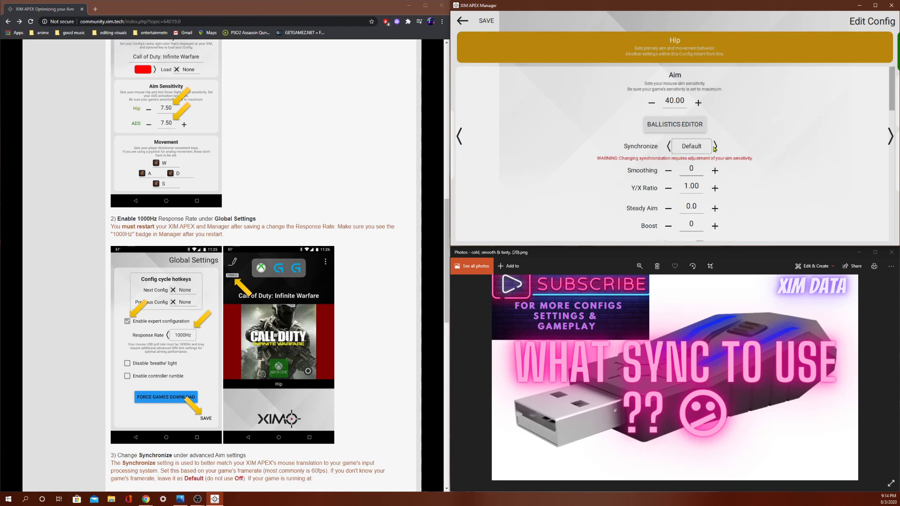
left_click(715, 147)
left_click(669, 146)
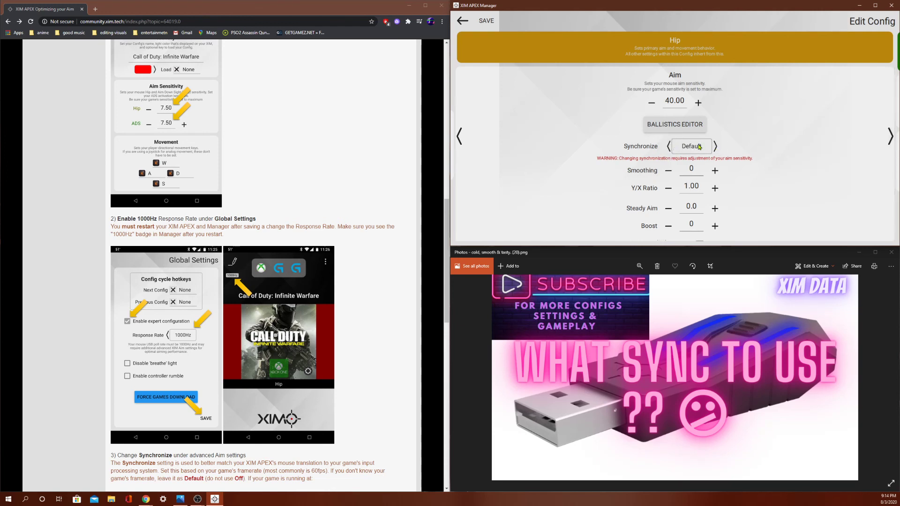
left_click(715, 148)
left_click(715, 148)
left_click(669, 146)
left_click(669, 149)
left_click(715, 147)
left_click(668, 147)
left_click(716, 147)
Step: Save the Hip config from the top of the Edit Config screen
left_click(481, 22)
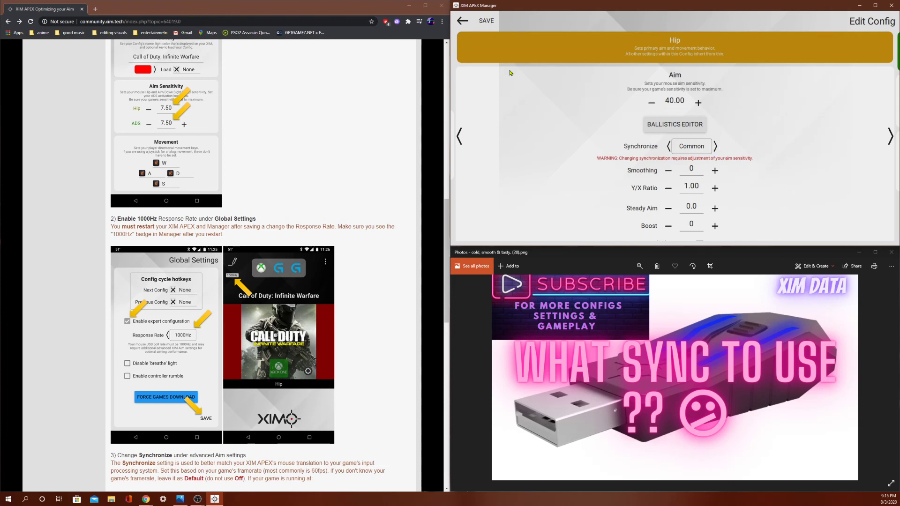